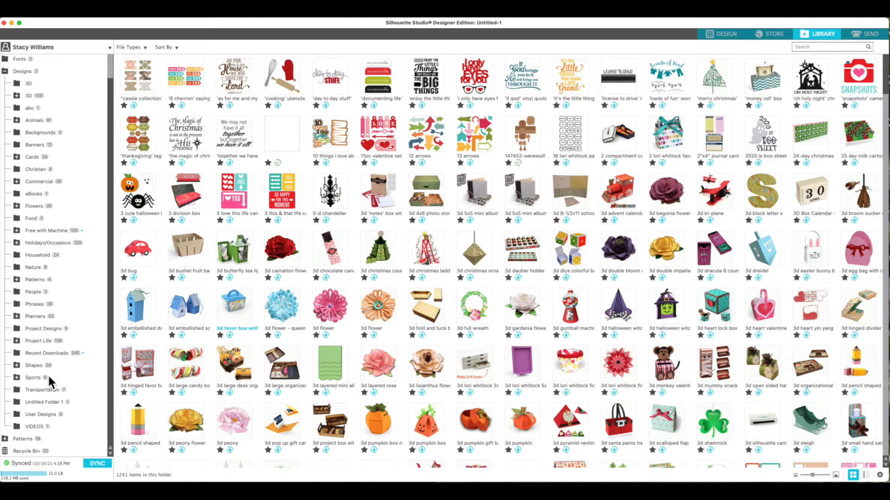
- View the Frankenstein Tuxedo Box Card's details in the VIDEOS library folder and open the design in the design area
left_click(39, 430)
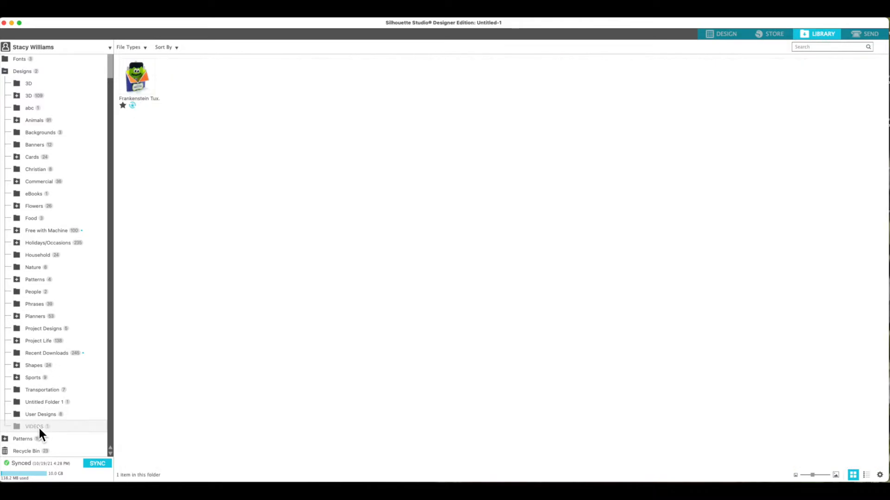
left_click(151, 106)
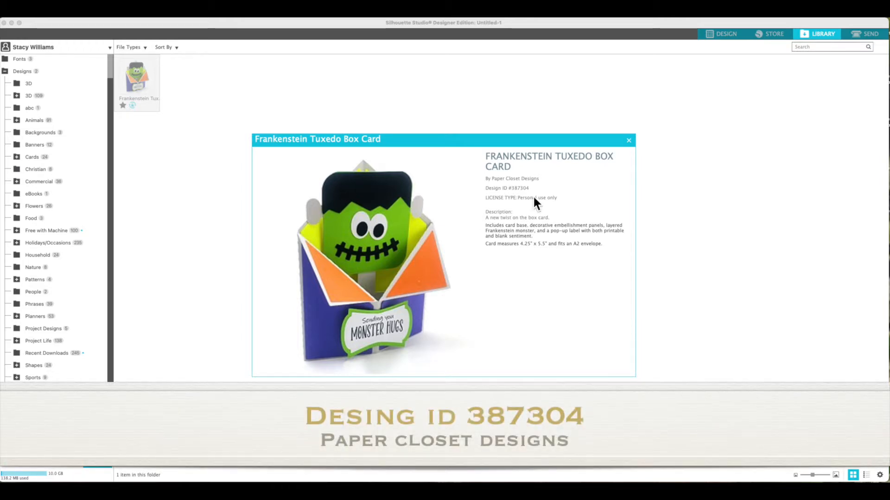
left_click(632, 142)
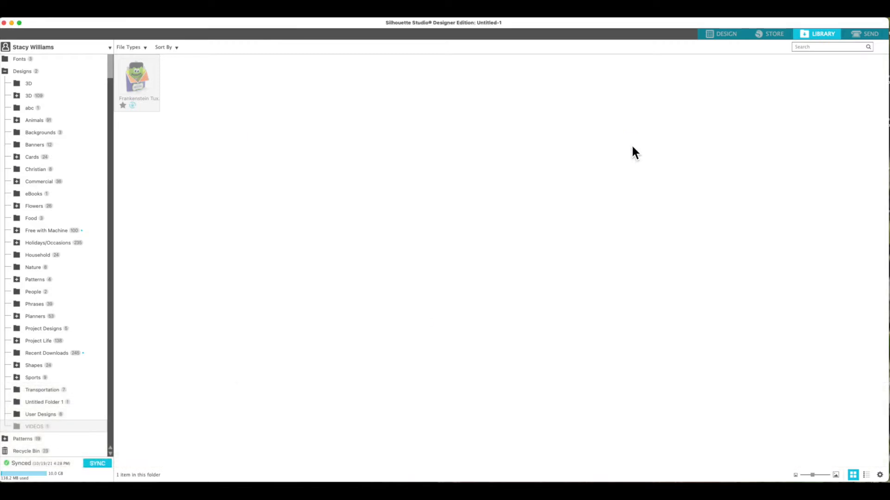
double_click(139, 79)
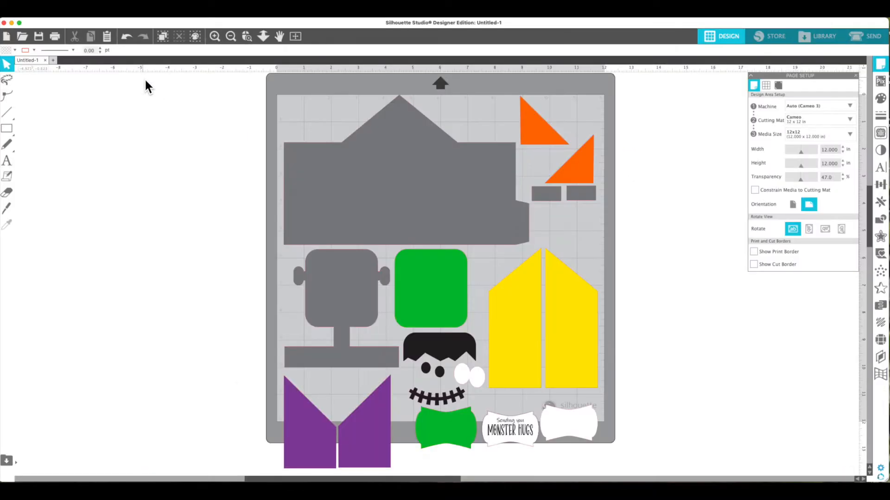
- Ungroup the Frankenstein box card design into its separate pieces
mouse_move(402, 174)
left_mouse_down()
mouse_move(377, 165)
mouse_move(392, 168)
left_mouse_up()
right_click(392, 168)
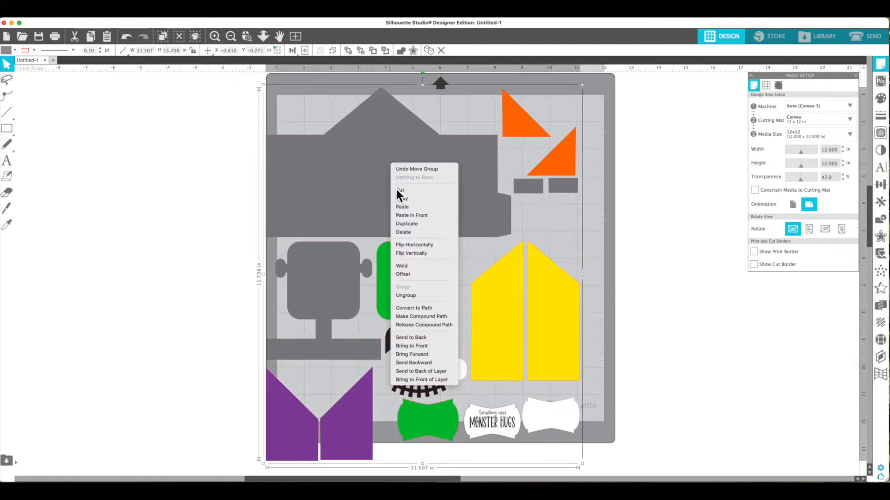
left_click(414, 295)
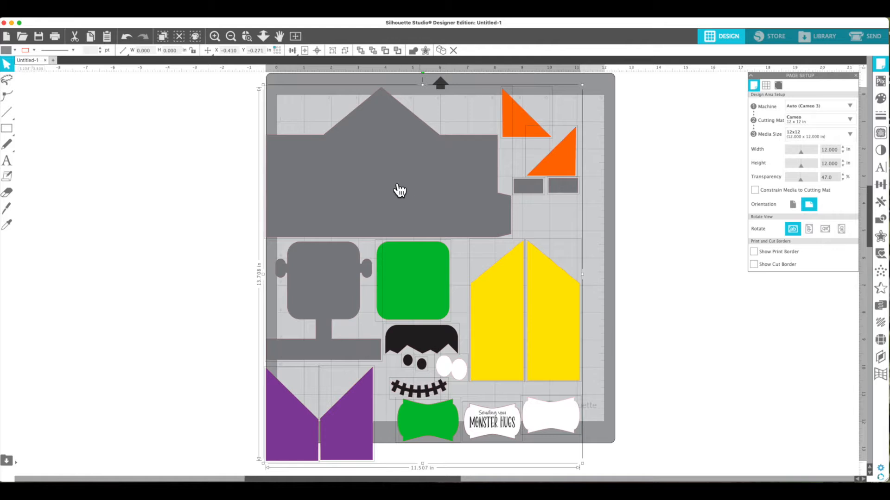
- Gather the gray card base, the two small gray rectangles and the gray head piece, apart from the coloured pieces
left_click_drag(413, 174, 671, 184)
left_click_drag(417, 187, 504, 127)
left_click_drag(385, 185, 646, 124)
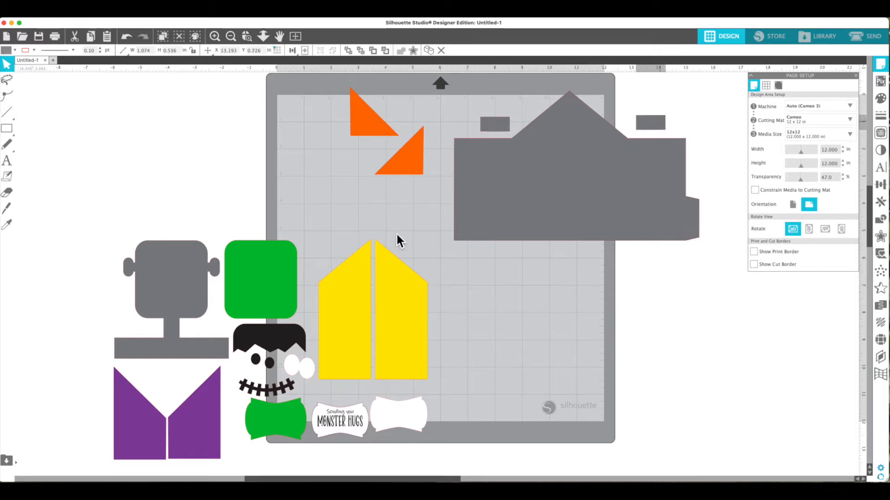
left_click_drag(190, 293, 565, 302)
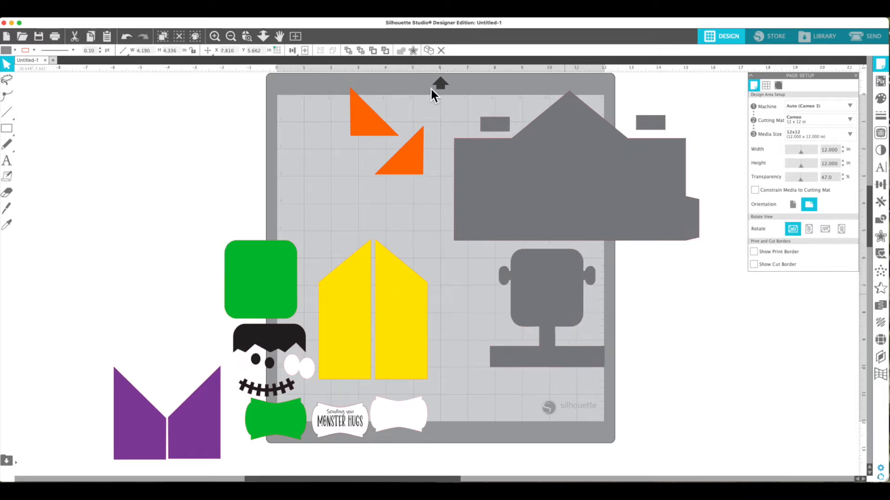
- Group all the gray pieces and move the group off the left side of the cutting mat
left_click_drag(448, 102, 665, 374)
right_click(595, 206)
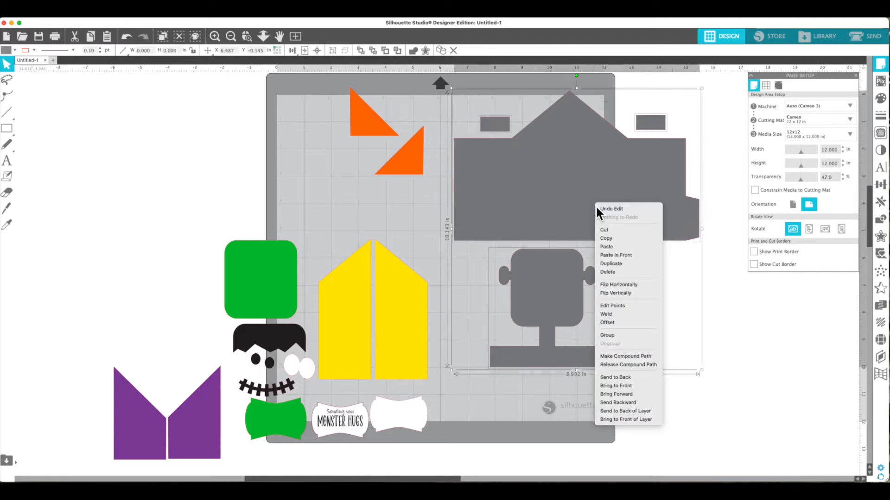
left_click(610, 337)
left_click_drag(569, 226, 150, 181)
- Group the two orange triangles and move them off the cutting mat onto the gray pieces
left_click_drag(373, 118, 367, 132)
left_click_drag(334, 97, 439, 185)
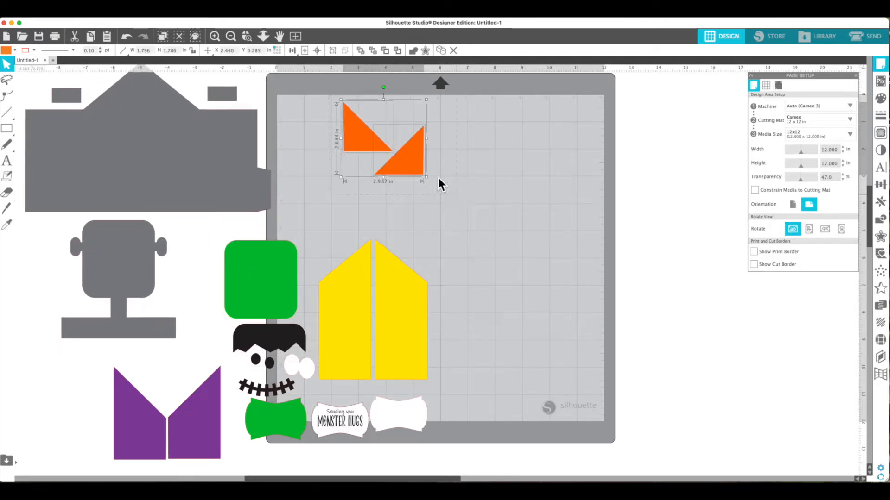
right_click(419, 157)
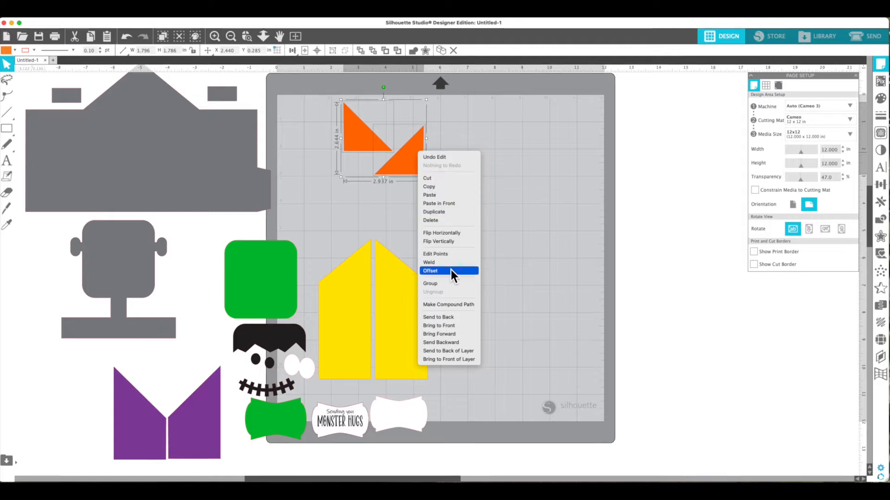
left_click(449, 283)
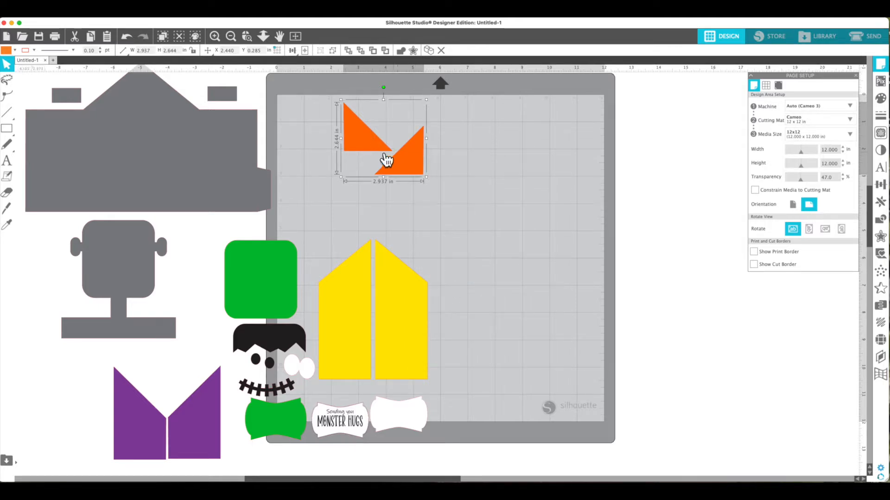
left_click_drag(385, 157, 209, 148)
- Bring the green face and green label together, group them and move the group off the cutting mat
left_click_drag(258, 278, 342, 141)
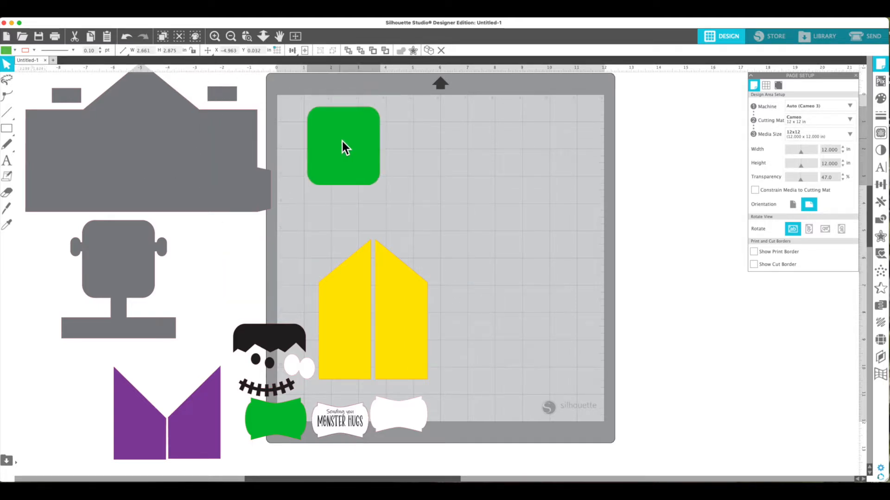
left_click_drag(283, 435, 424, 174)
scroll(339, 175, "up", 1)
left_click_drag(299, 111, 451, 188)
right_click(443, 199)
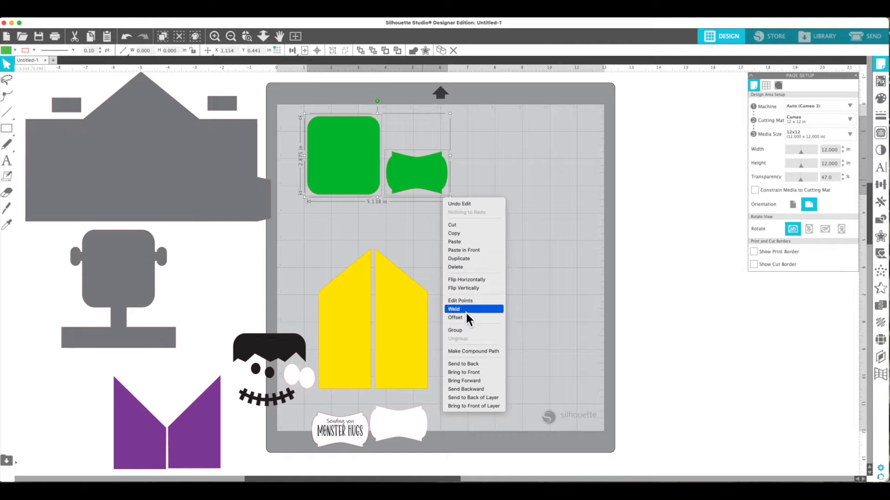
left_click(465, 330)
left_click_drag(423, 185, 248, 180)
- Group the two yellow panels and move them off the left side of the cutting mat
left_click(375, 349)
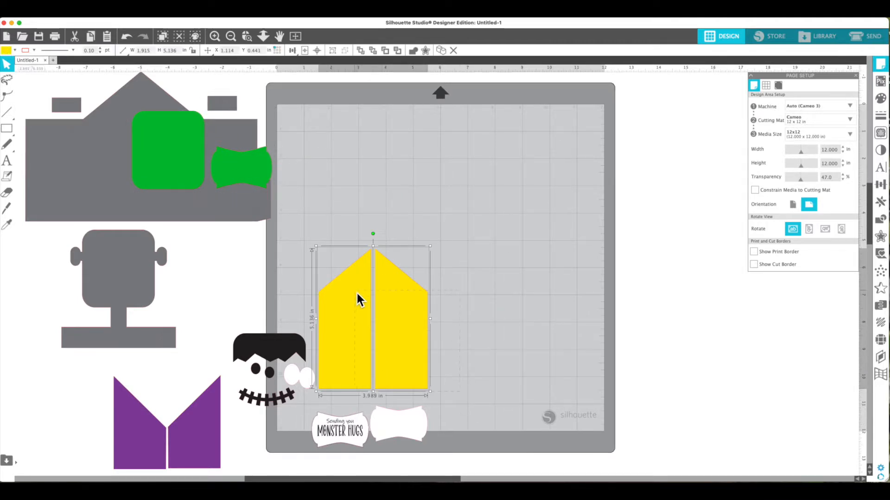
right_click(357, 289)
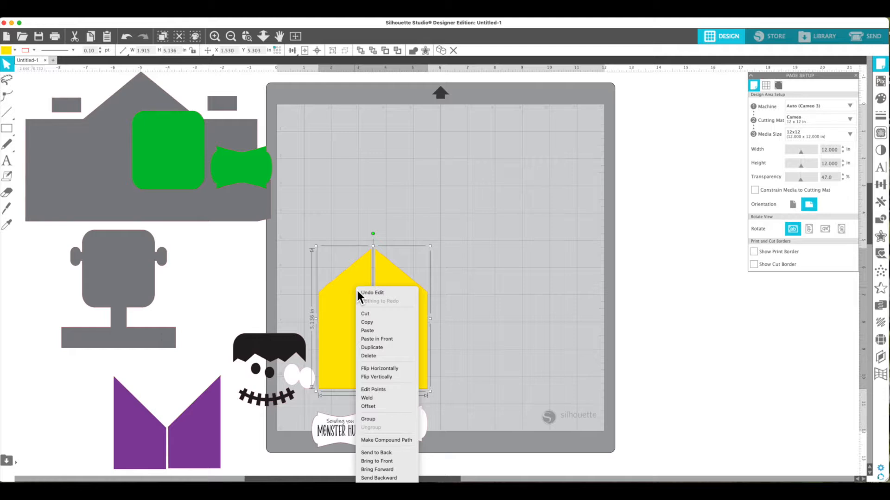
left_click(389, 419)
left_click_drag(415, 360, 204, 220)
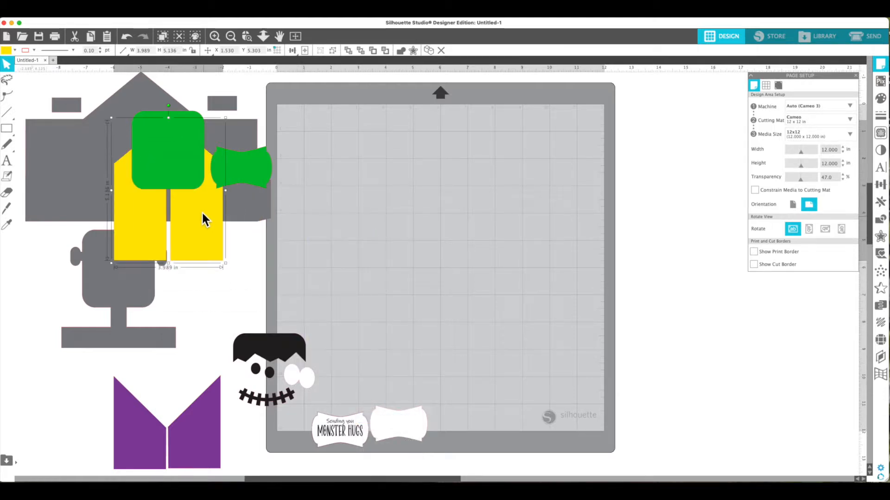
- Group the two purple panels beside the cutting mat
left_click(165, 419)
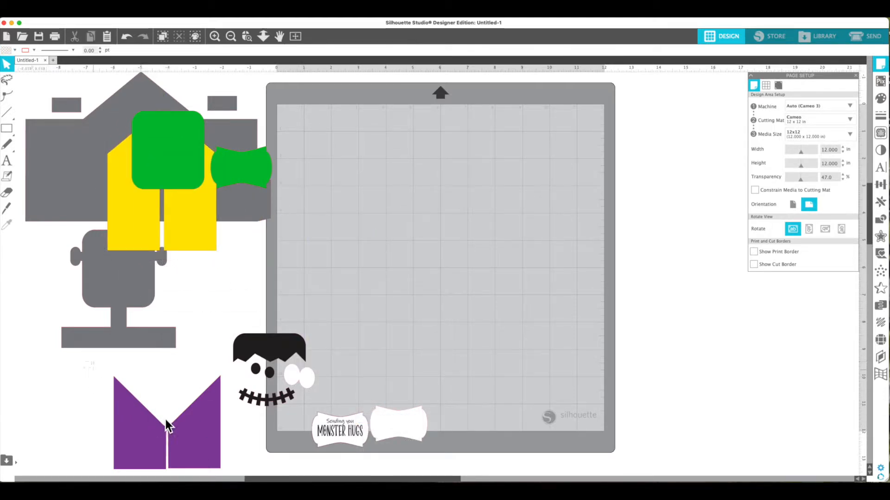
right_click(205, 430)
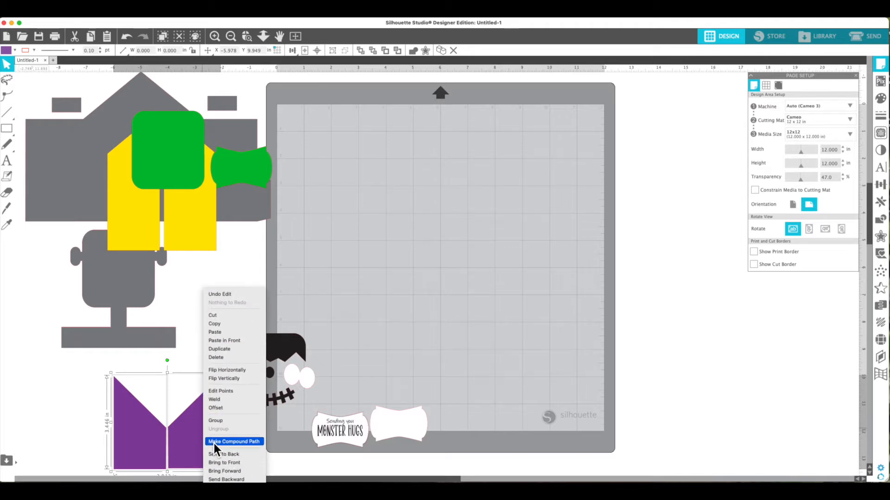
left_click(218, 421)
- Separate the white eyes from the black face pieces, then group the black pieces and move them off the mat
left_click_drag(310, 377, 407, 384)
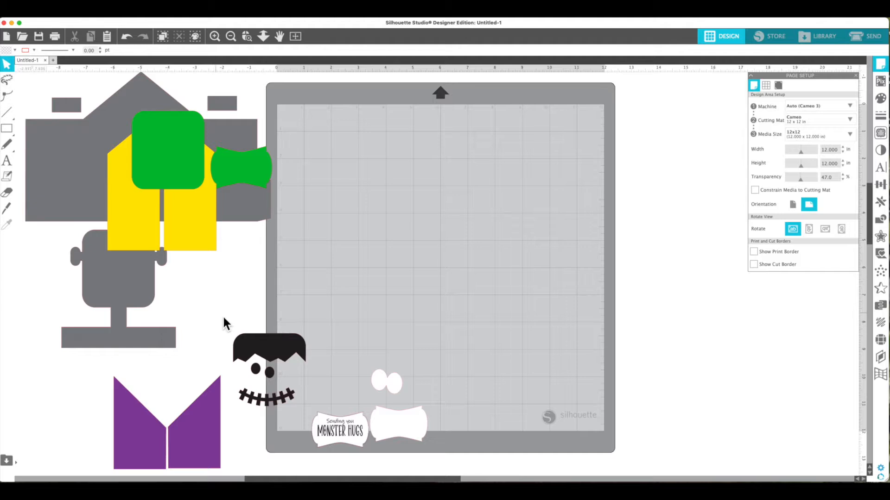
left_click_drag(223, 318, 312, 421)
right_click(292, 353)
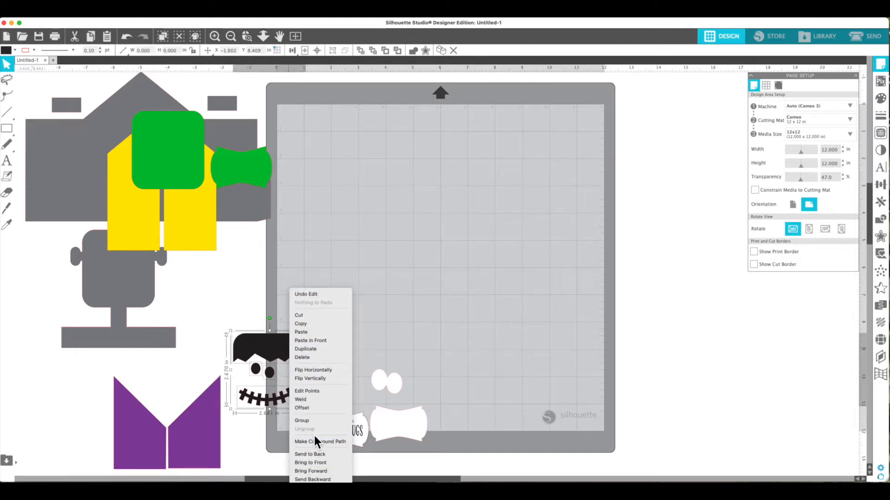
left_click(316, 422)
left_click_drag(284, 348, 160, 327)
- Collect the "Sending you Monster Hugs" label, the blank white label and the white eyes together on the mat
left_click_drag(335, 415, 335, 274)
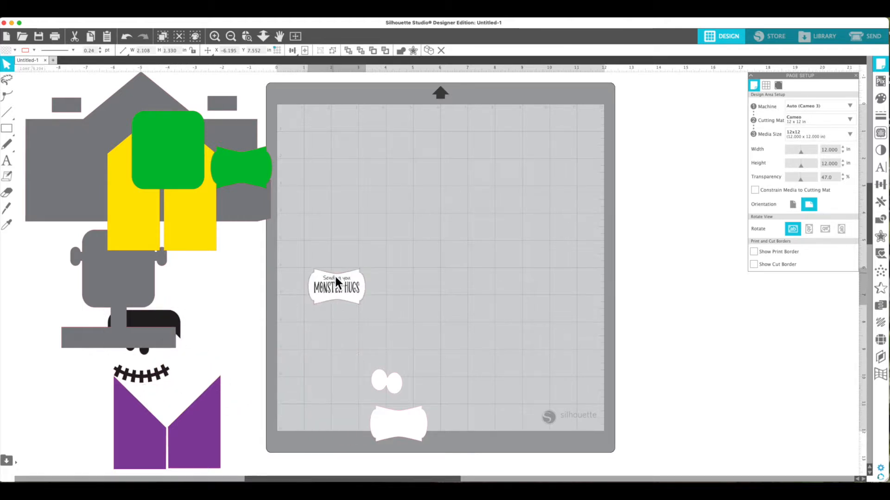
left_click_drag(391, 436, 325, 344)
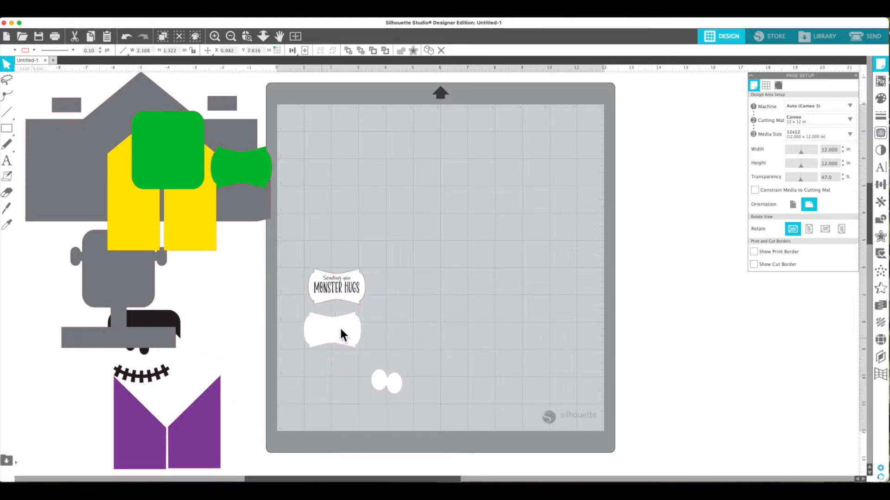
left_click(305, 348)
left_click_drag(378, 385, 327, 368)
left_click(324, 371)
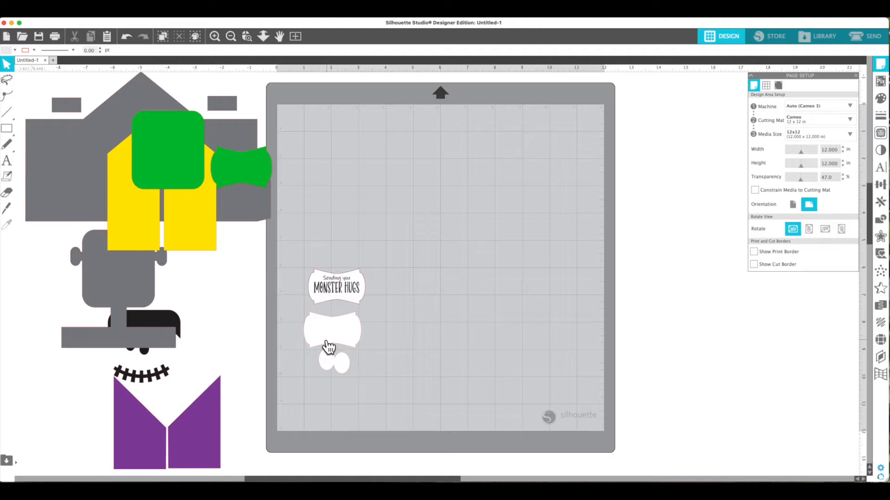
- Move the blank white label and the white eyes off the mat, leaving only the "Monster Hugs" label
scroll(326, 344, "right", 1)
left_click_drag(332, 341, 235, 288)
left_click_drag(329, 369, 235, 328)
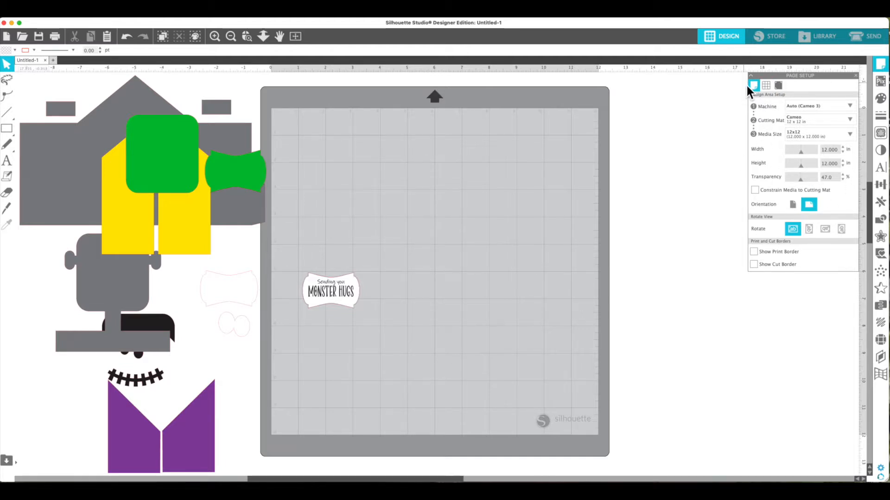
- Turn on the registration marks for print and cut
left_click(779, 88)
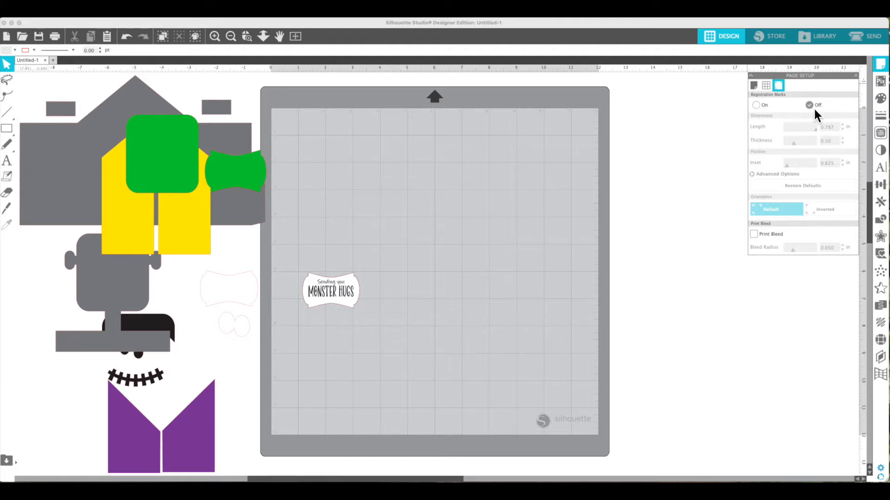
left_click(757, 104)
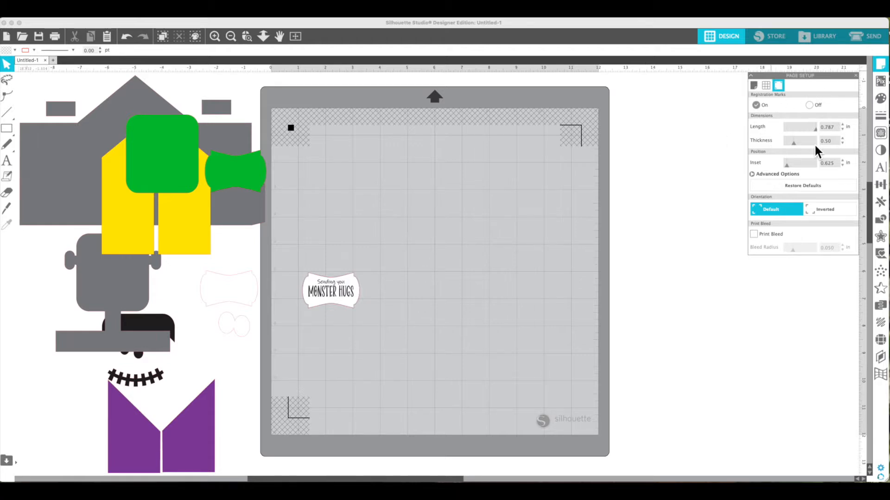
- Set the page size to 8.5 in wide and 11 in high
left_click(754, 86)
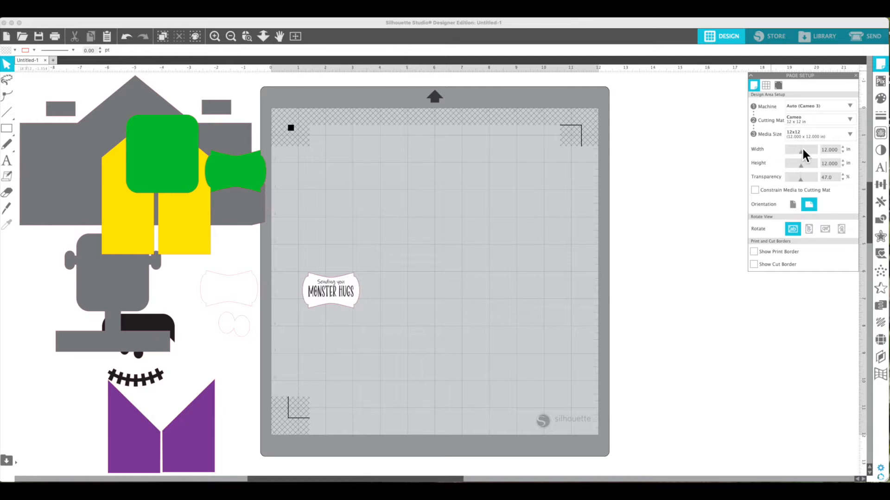
double_click(834, 150)
type("8.5")
key("Return")
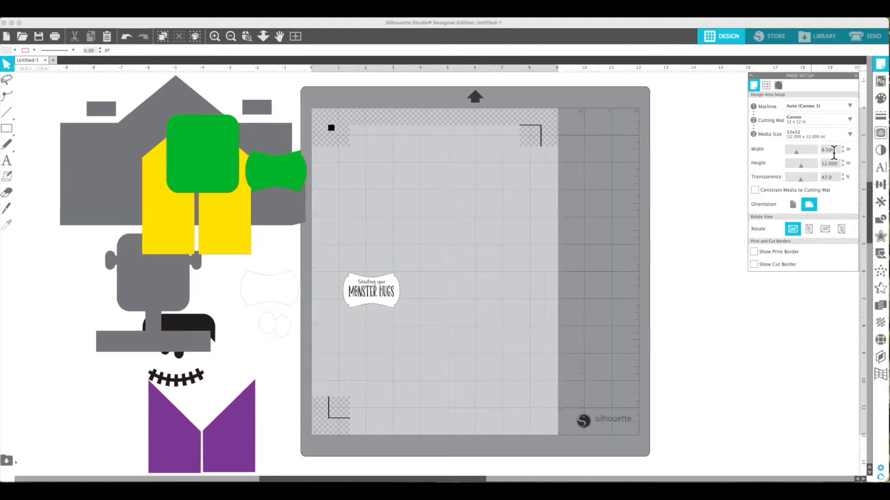
double_click(833, 164)
type("11")
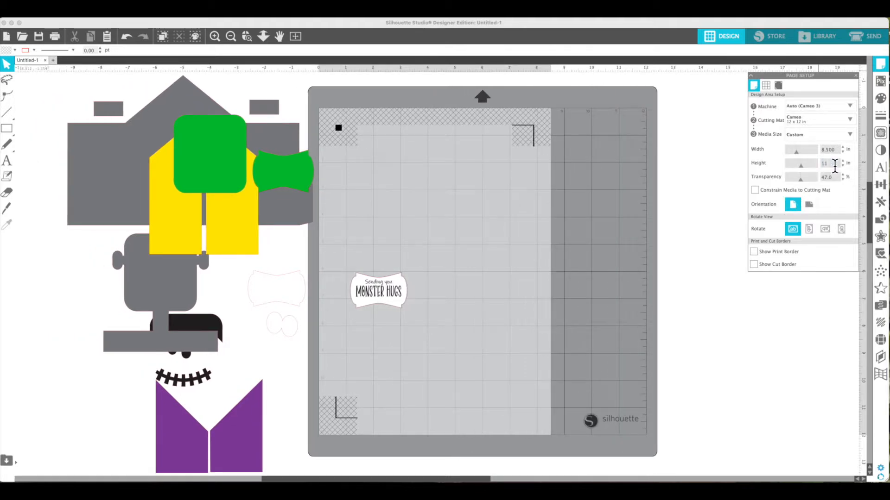
key("Return")
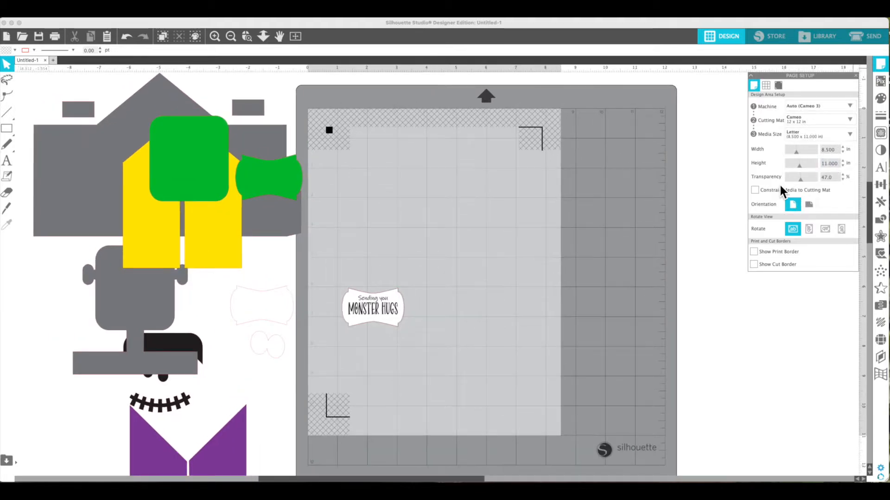
- Place the "Monster Hugs" label near the upper registration marks and shift the green and gray groups farther off the mat
left_click(384, 317)
left_click_drag(384, 317, 399, 170)
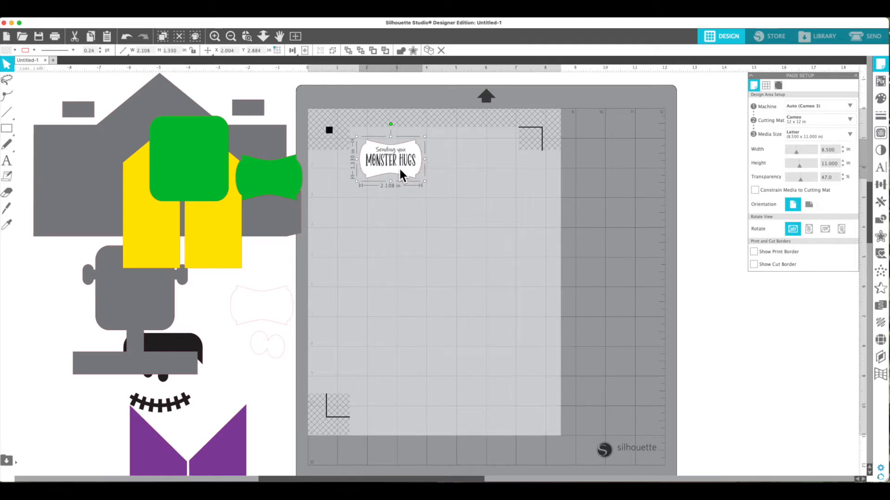
left_click(413, 229)
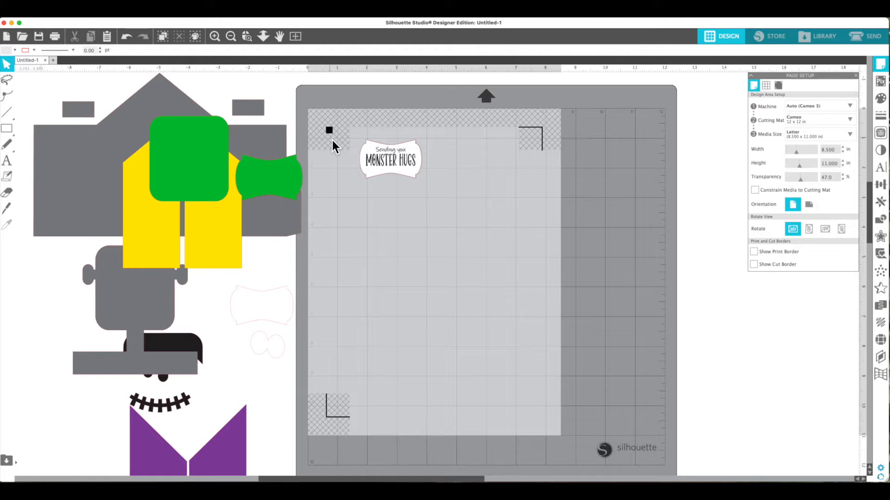
left_click_drag(285, 185, 257, 202)
left_click(413, 219)
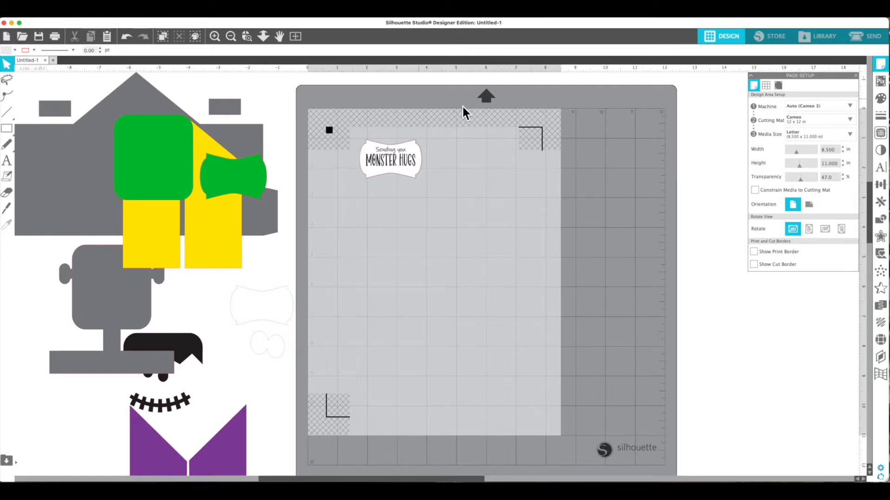
- Set the page size to 12 in wide and 12 in high, and turn off the registration marks
double_click(829, 149)
type("12")
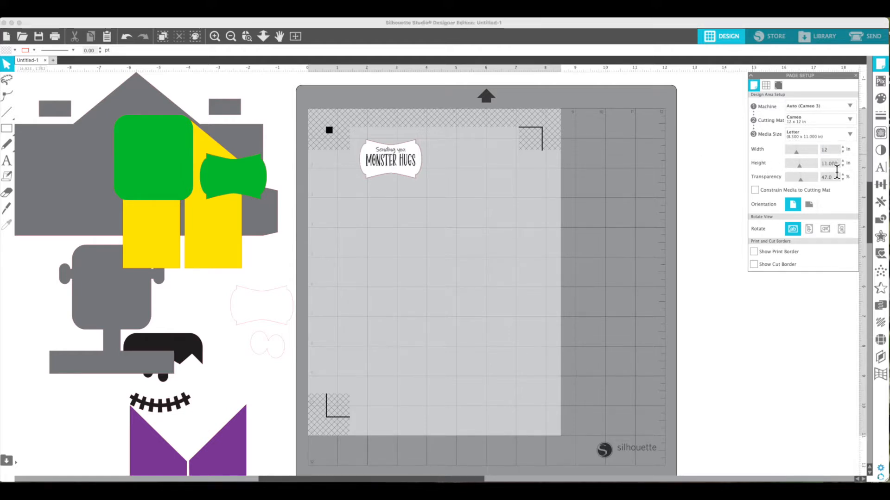
double_click(832, 163)
type("12")
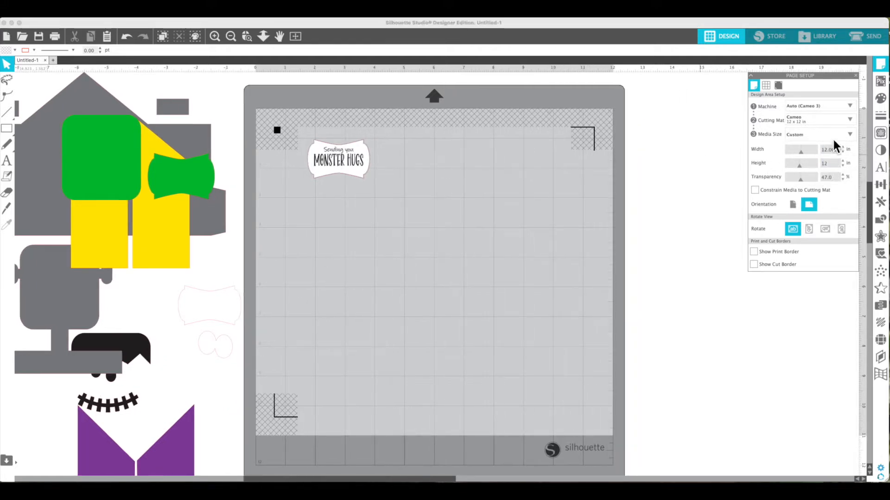
left_click(781, 88)
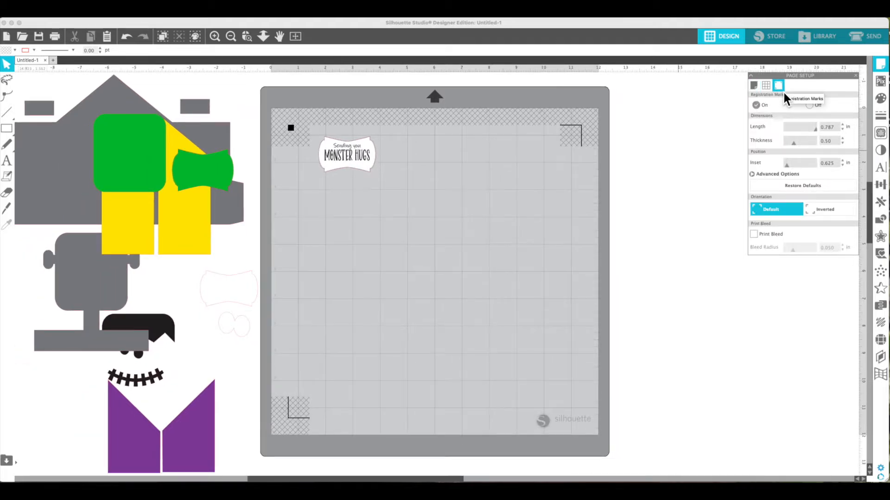
left_click(809, 105)
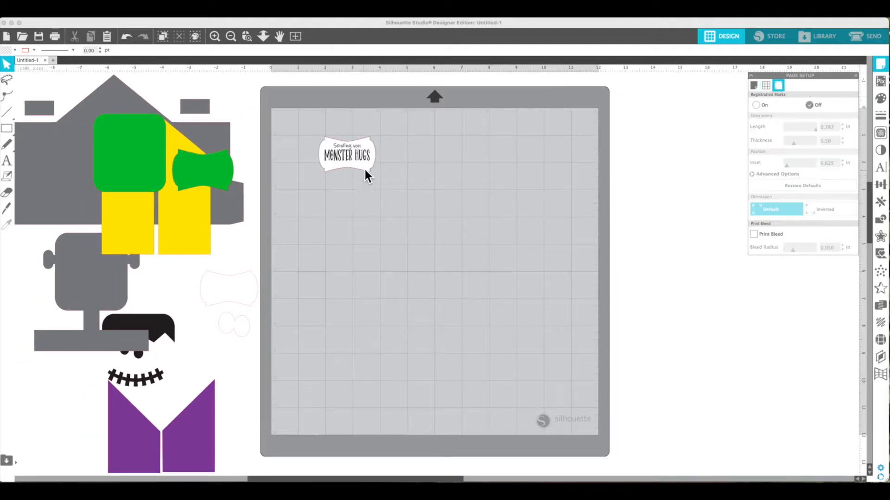
- Delete the "Monster Hugs" label and bring the blank white label and white eyes onto the mat
left_click_drag(352, 154, 365, 155)
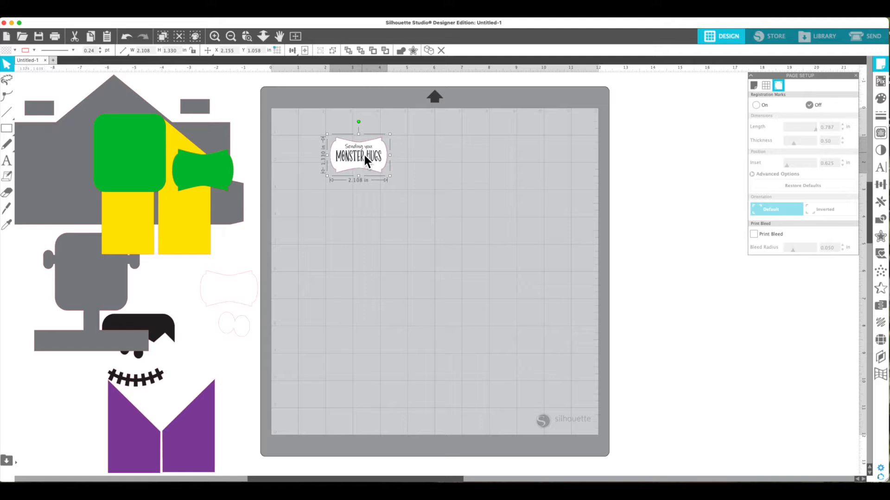
key("Delete")
left_click_drag(240, 296, 341, 288)
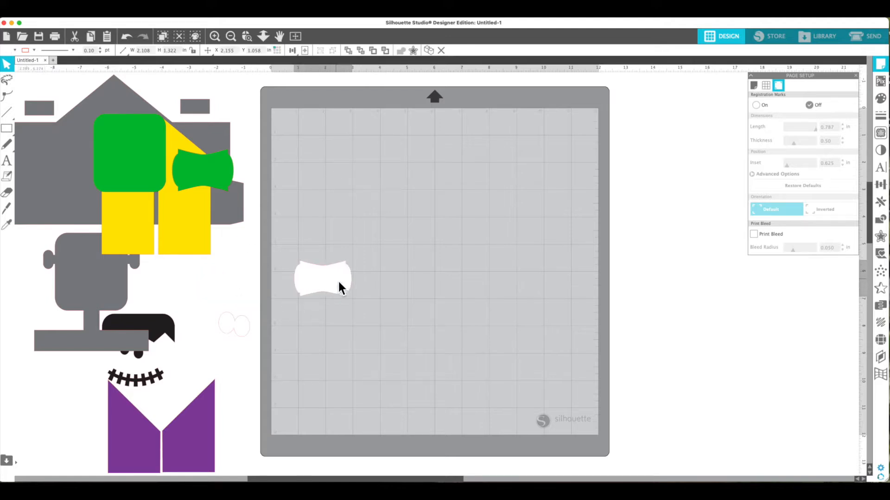
left_click(265, 298)
left_click_drag(246, 324, 327, 314)
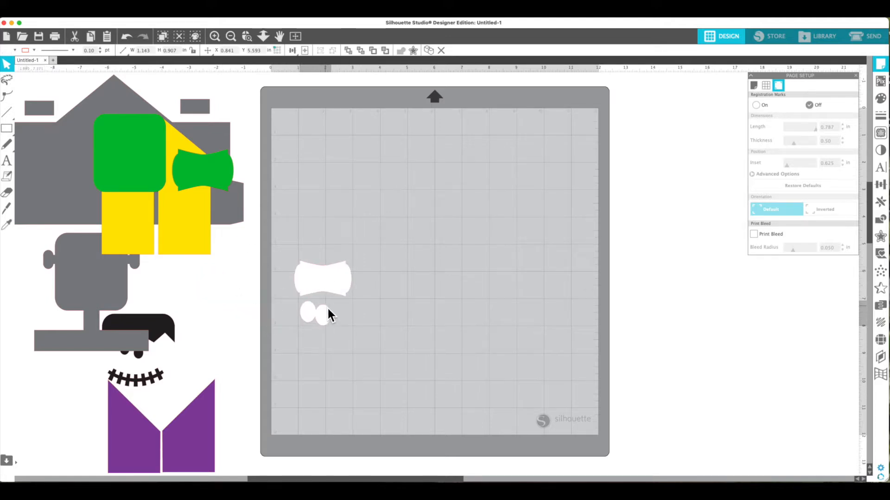
- Group the blank white label with the white eyes and move the group off the mat's left side
left_click(278, 260)
left_click(324, 280)
left_click(319, 315, "shift")
right_click(330, 274)
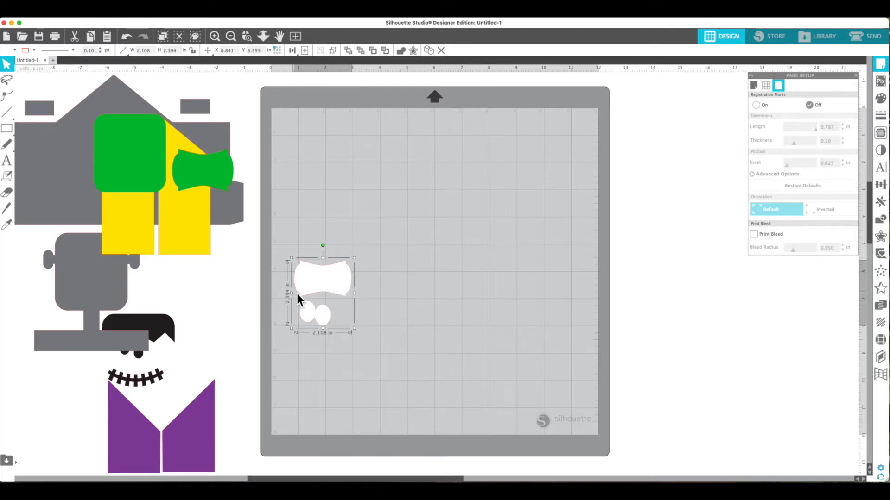
left_click_drag(268, 298, 191, 318)
- Lay the gray pieces out on the mat and move them off past its right side
left_click_drag(74, 172, 354, 205)
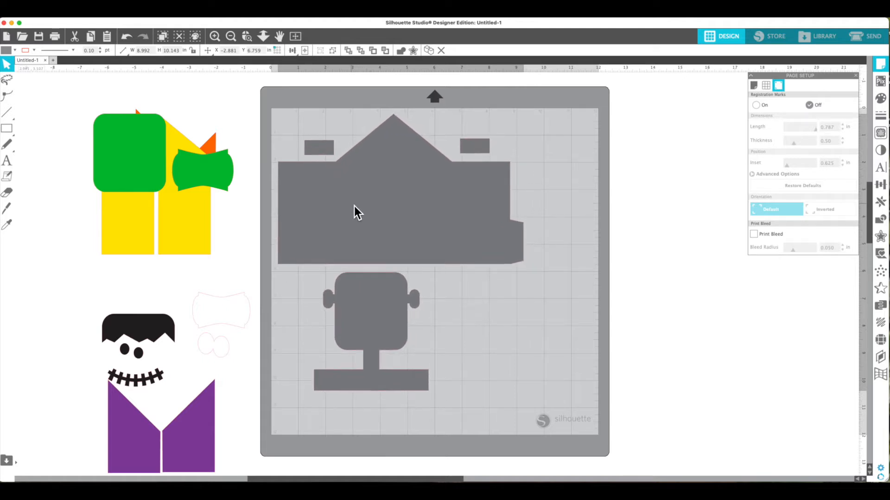
key("Escape")
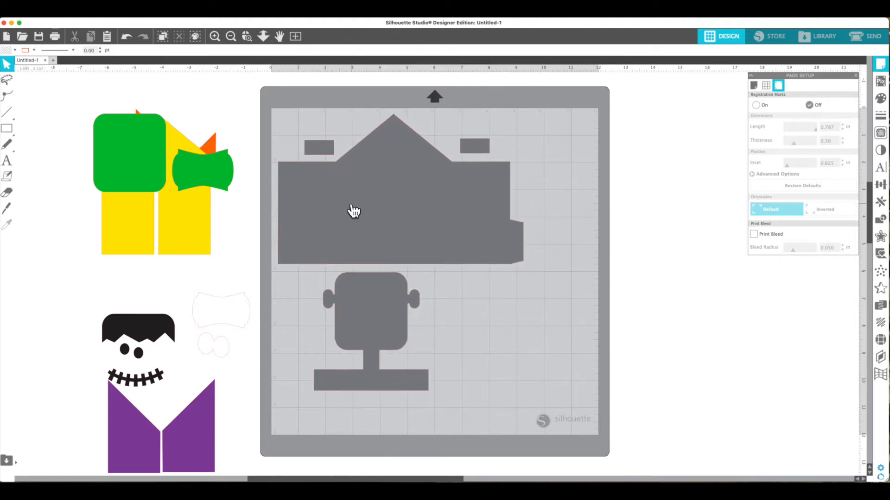
left_click_drag(349, 213, 703, 225)
- Arrange the yellow, purple, black and green groups at the mat's upper-left, lower-left, lower-right and upper-right corners
left_click_drag(203, 227, 372, 223)
key("Escape")
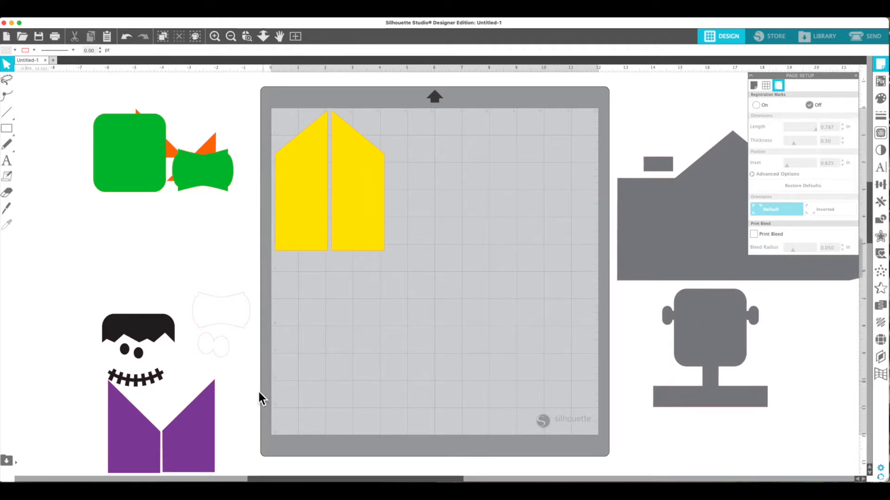
left_click_drag(197, 433, 366, 384)
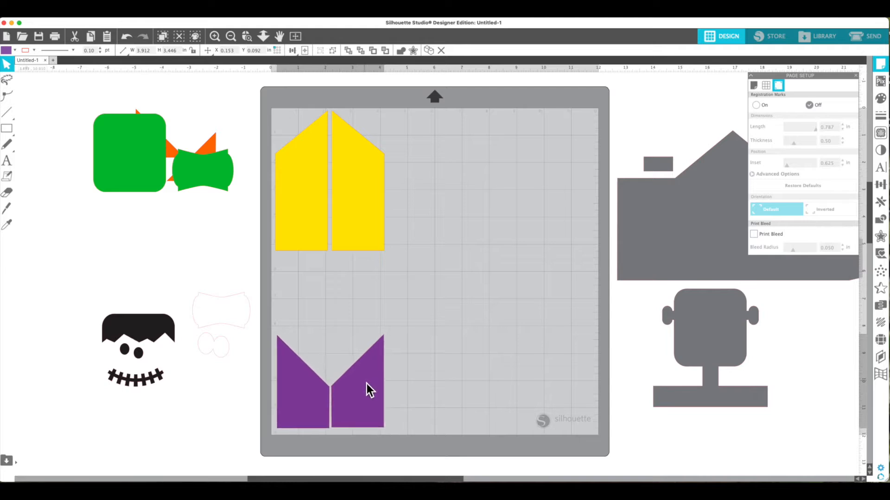
left_click_drag(156, 338, 570, 377)
left_click(147, 328)
left_click_drag(139, 182, 402, 206)
left_click_drag(488, 205, 496, 188)
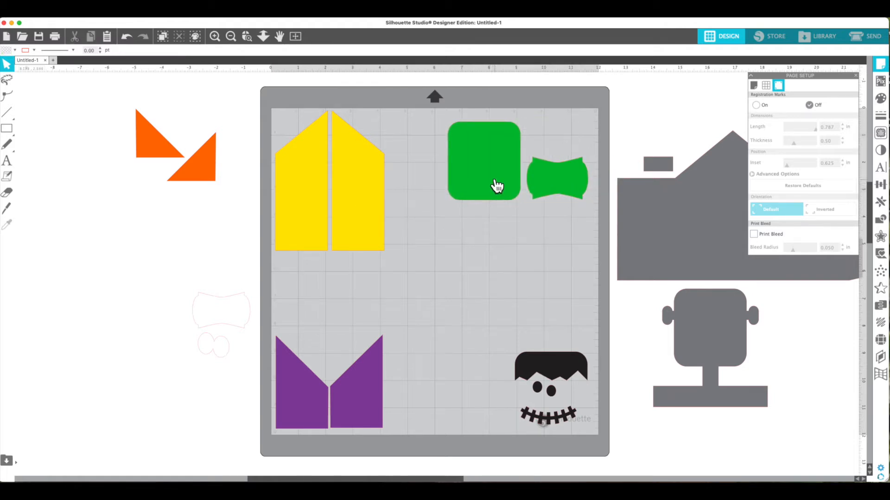
- Ungroup the green pieces and stack the rounded square above the label shape in the mat's upper-right corner
right_click(497, 182)
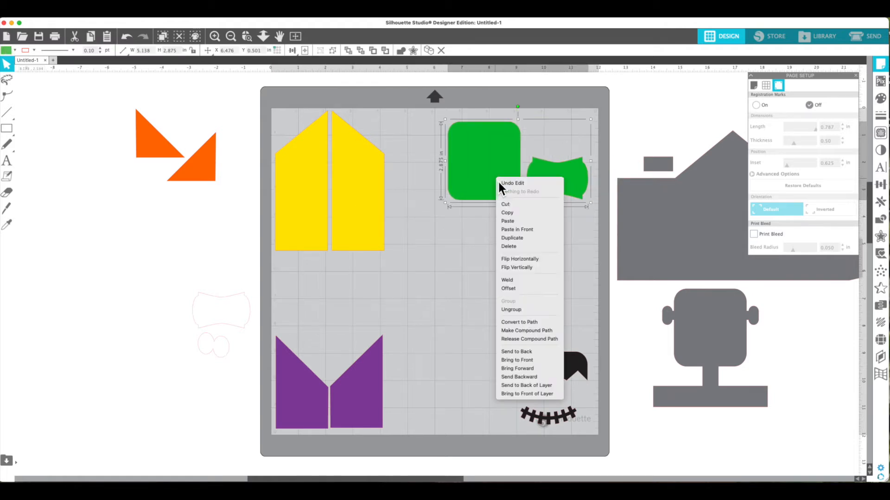
left_click(514, 309)
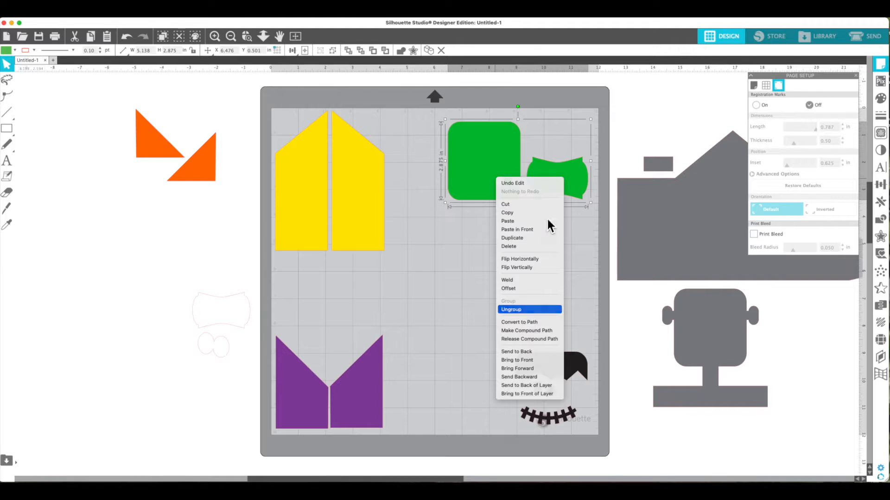
left_click_drag(554, 192, 515, 250)
left_click(508, 275)
left_click_drag(446, 221, 553, 157)
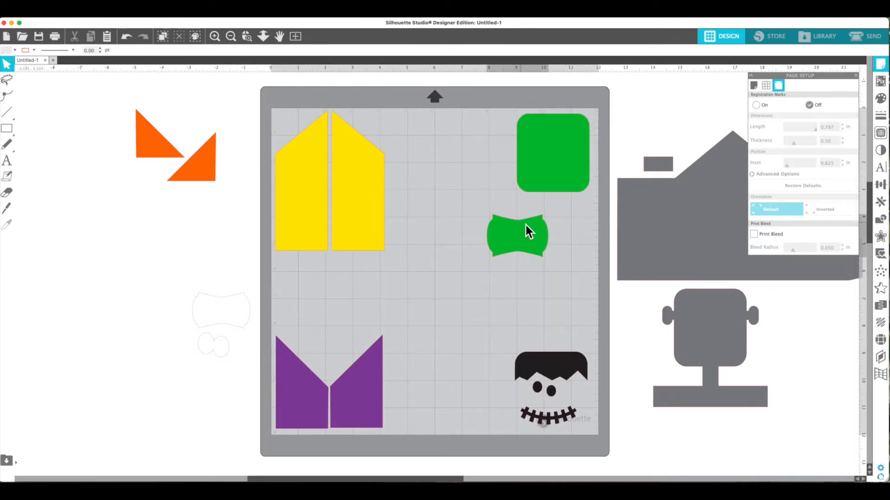
left_click_drag(557, 212, 558, 210)
left_click(451, 214)
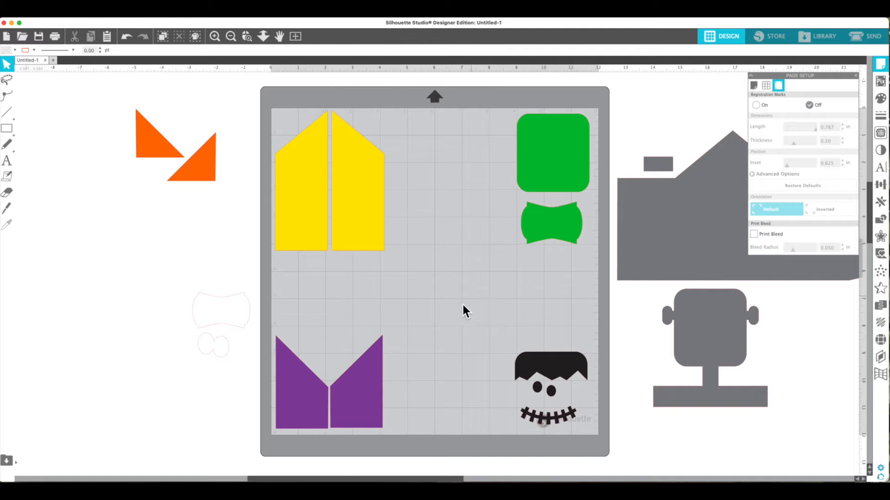
- Move all the pieces off the mat and place the orange triangles at its upper left and the white group at its upper right
left_click_drag(287, 147, 550, 398)
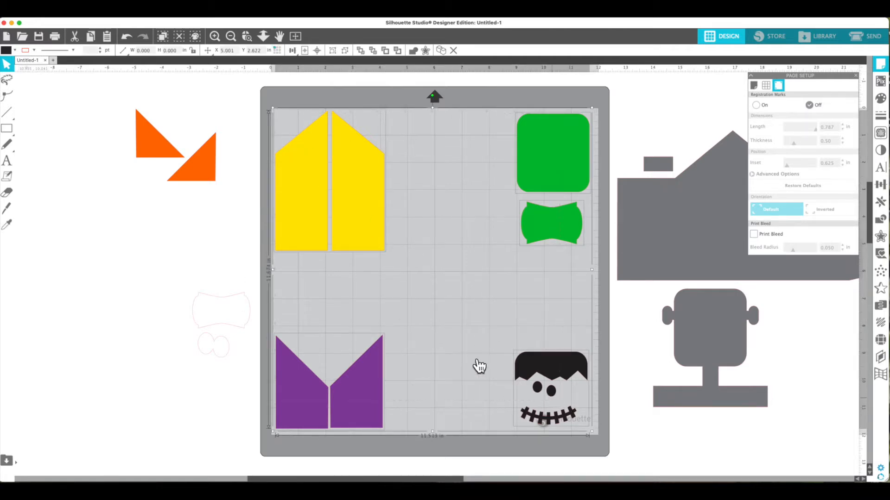
left_click_drag(327, 227, 698, 228)
left_click_drag(193, 179, 314, 171)
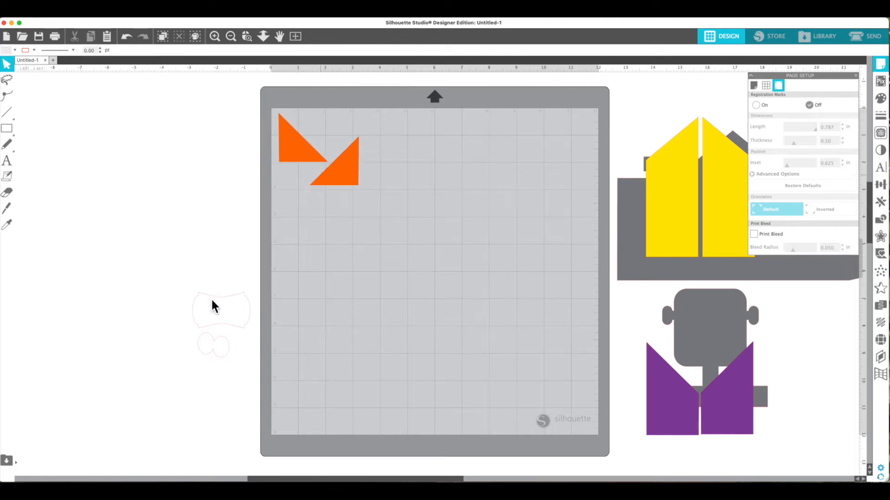
left_click_drag(227, 308, 551, 135)
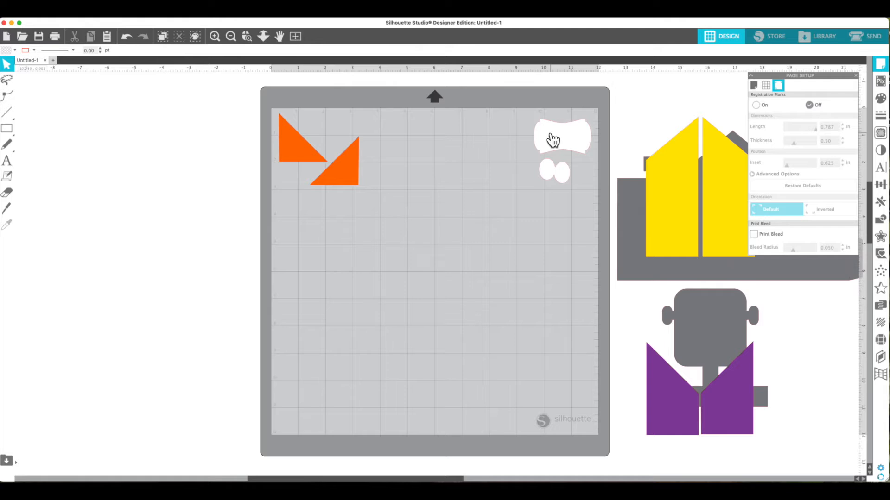